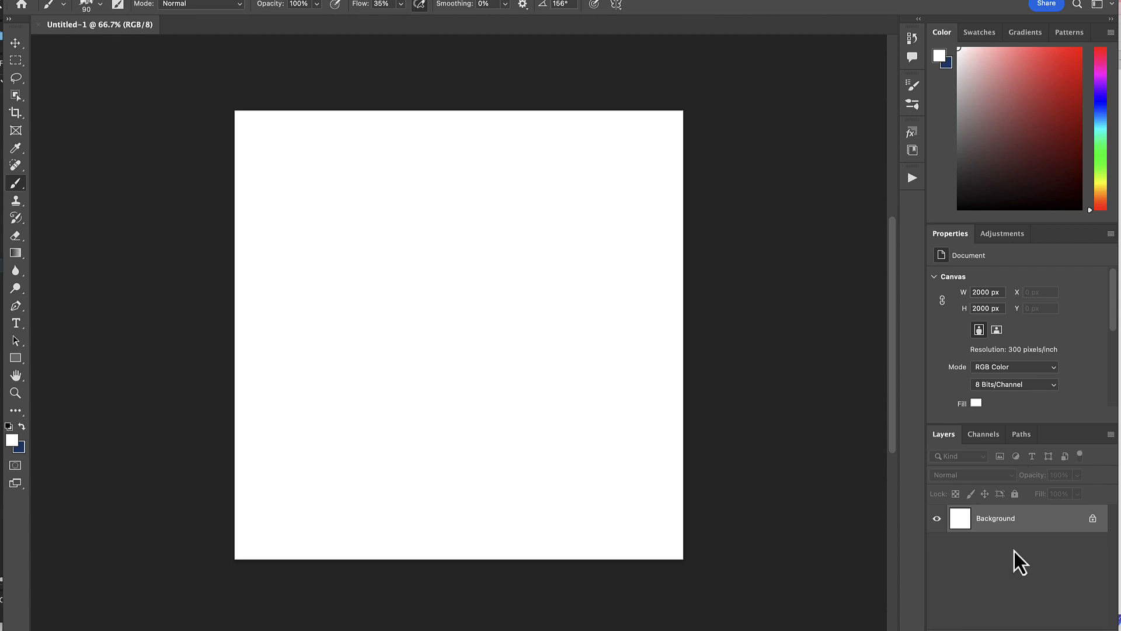
- Add a new layer above the background and choose a Kyle's Paintbox brush from the brush presets
{"action": "left_click", "coordinate": [1069, 625]}
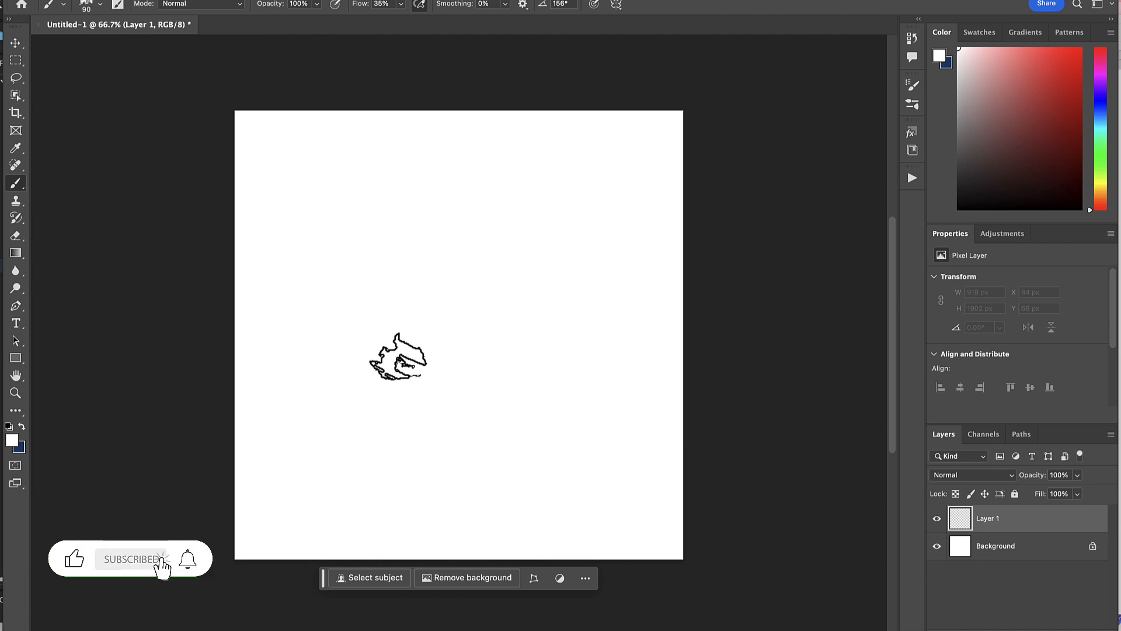
{"action": "left_click", "coordinate": [913, 105]}
{"action": "left_click", "coordinate": [914, 105]}
{"action": "left_click", "coordinate": [914, 107]}
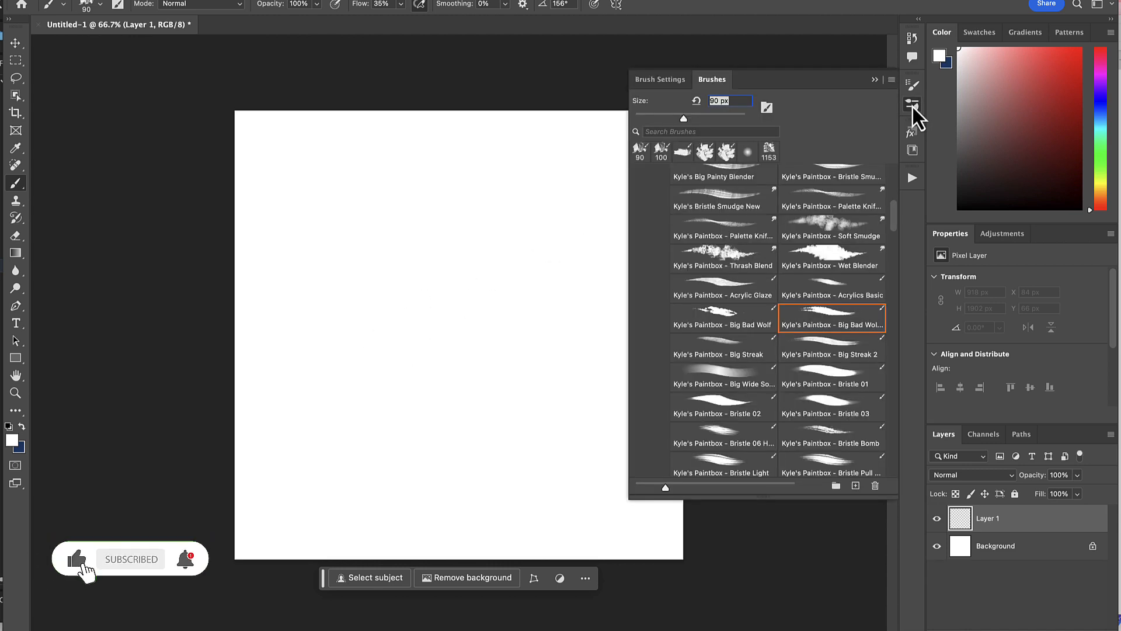
{"action": "double_click", "coordinate": [845, 337]}
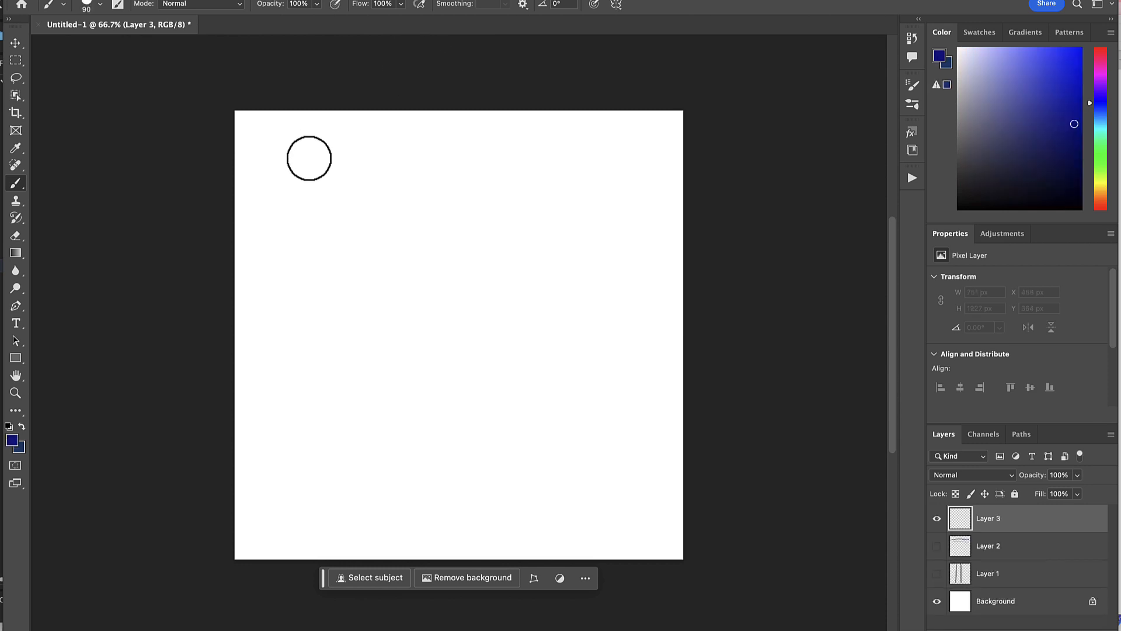
- Paint three vertical dark blue strokes across the upper canvas at 100%, 71% and 41% brush opacity
{"action": "left_click_drag", "start_coordinate": [309, 157], "coordinate": [334, 379]}
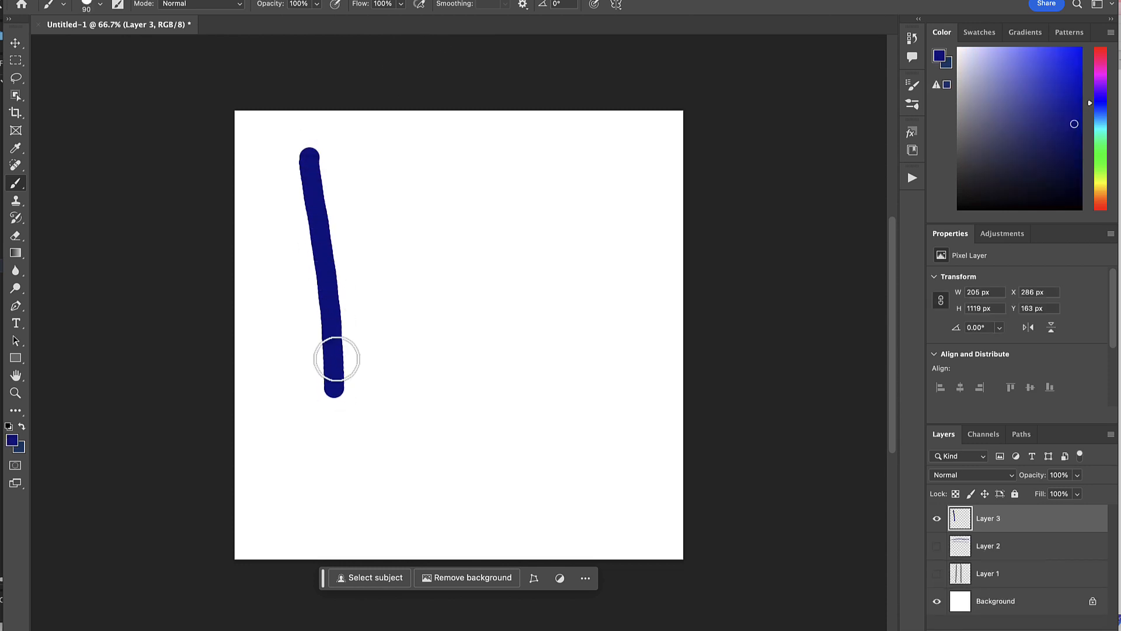
{"action": "left_click", "coordinate": [316, 4]}
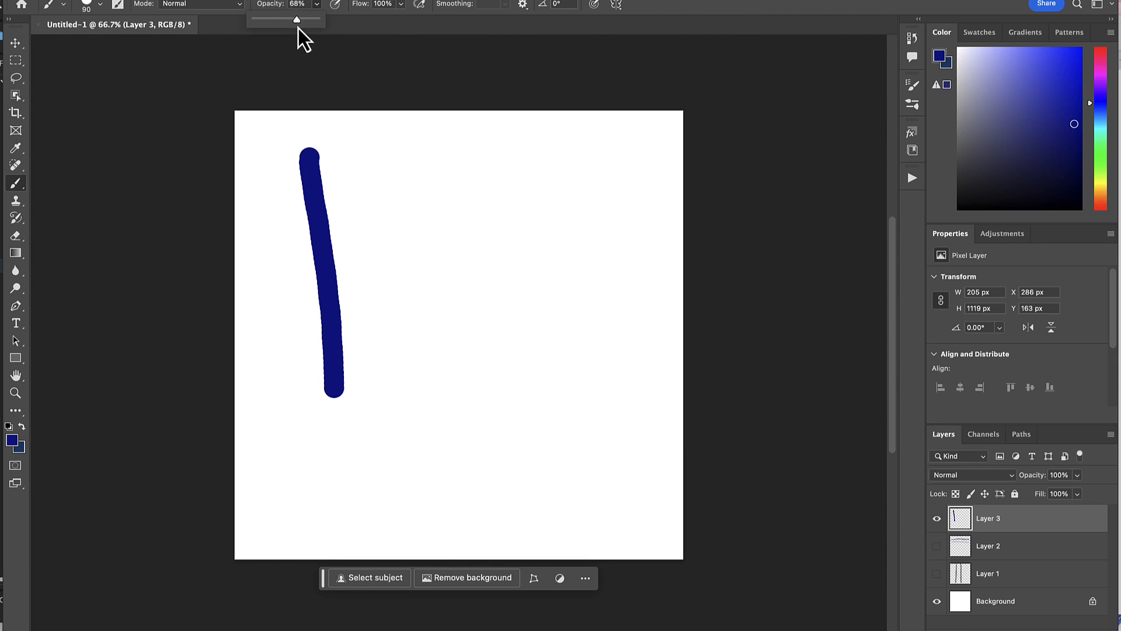
{"action": "left_click_drag", "start_coordinate": [383, 156], "coordinate": [393, 385]}
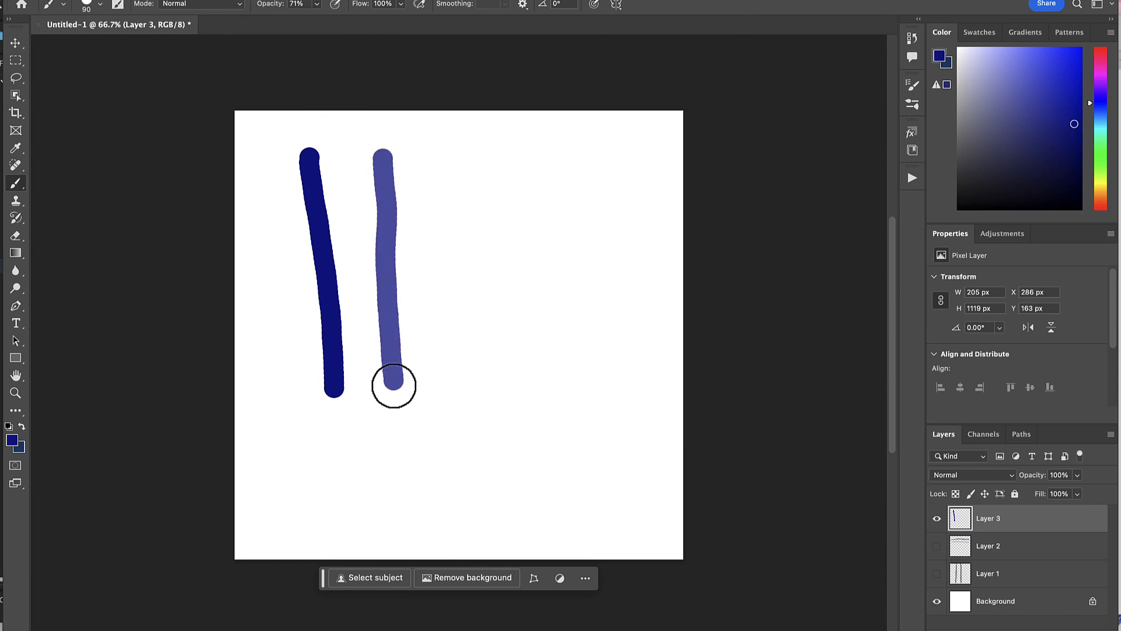
{"action": "left_click_drag", "start_coordinate": [318, 7], "coordinate": [299, 26]}
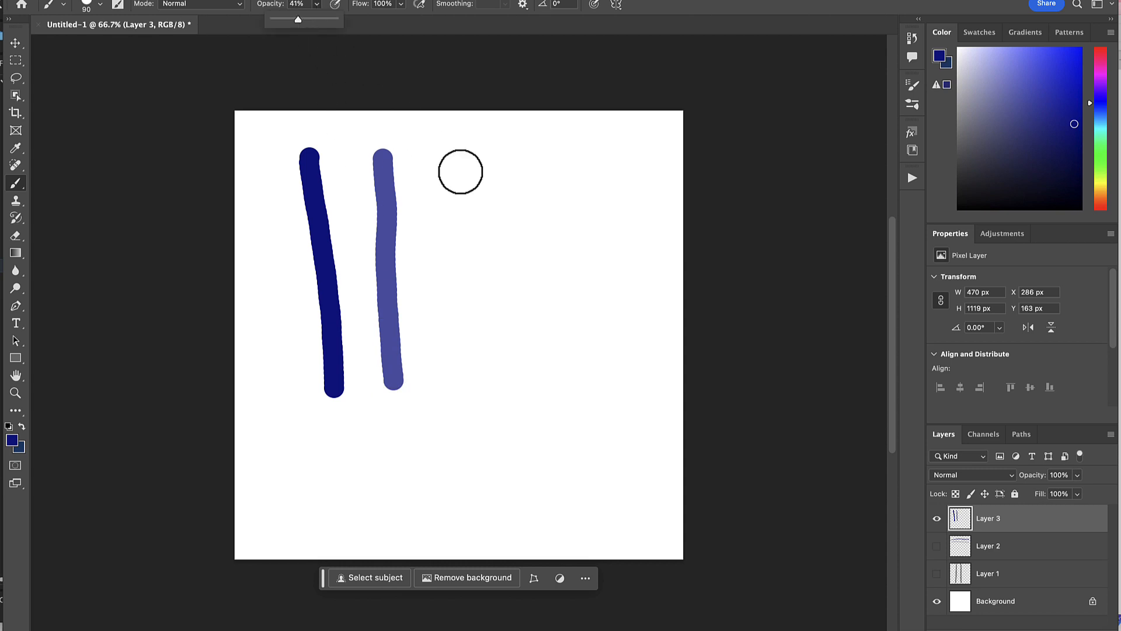
{"action": "left_click_drag", "start_coordinate": [454, 155], "coordinate": [461, 384]}
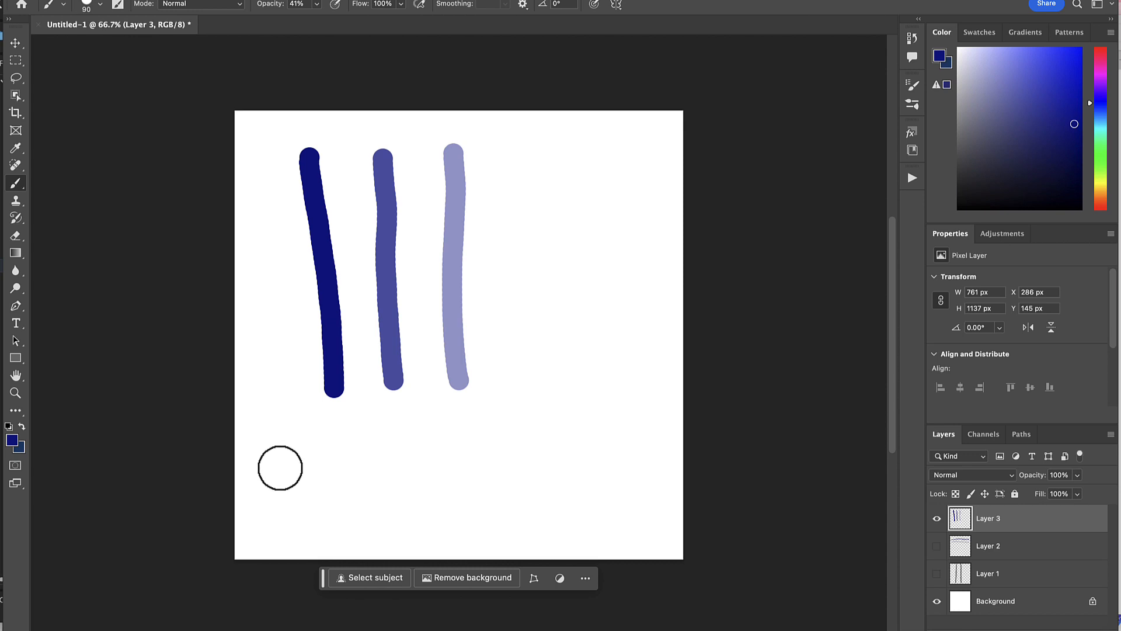
- Reset the brush opacity to 100% and choose a magenta foreground colour
{"action": "left_click_drag", "start_coordinate": [317, 5], "coordinate": [362, 26]}
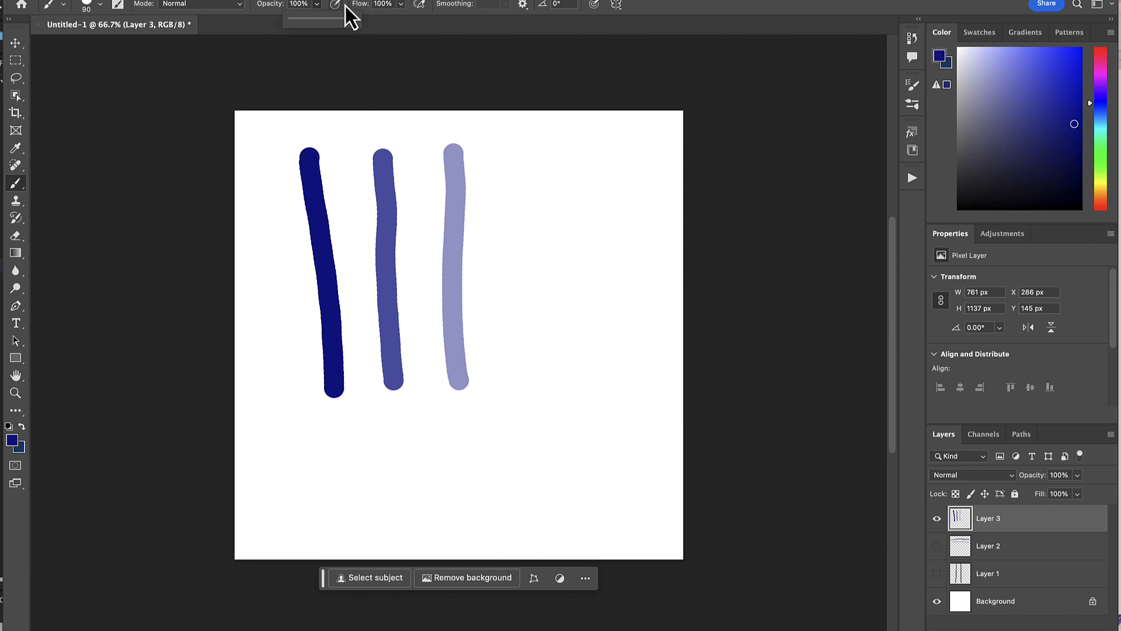
{"action": "left_click_drag", "start_coordinate": [1096, 106], "coordinate": [1100, 65]}
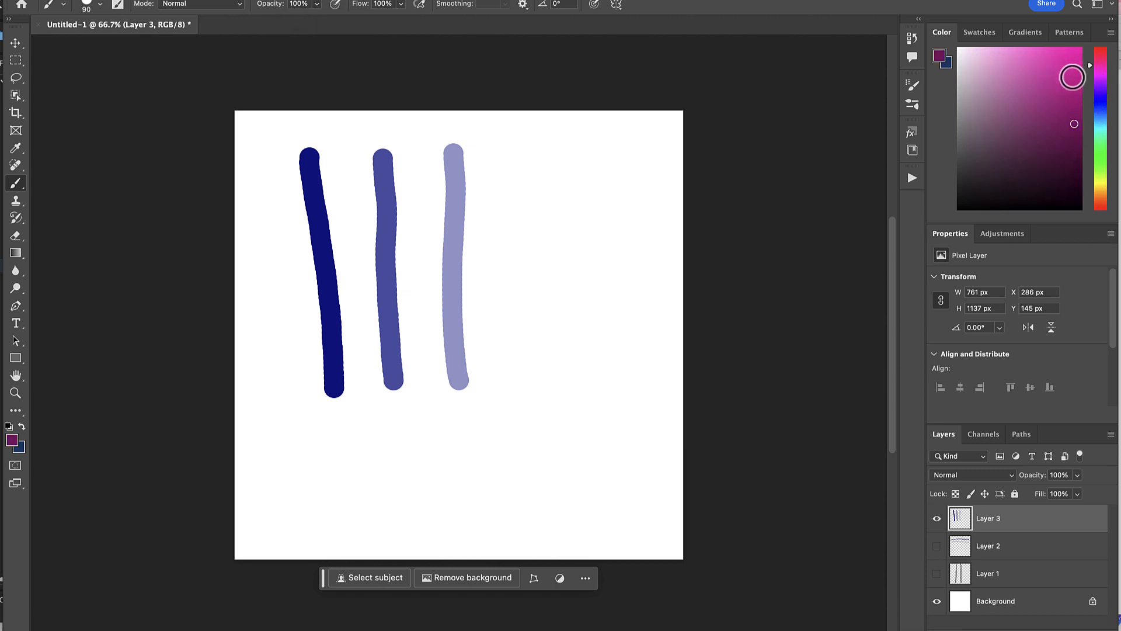
{"action": "left_click", "coordinate": [1070, 103]}
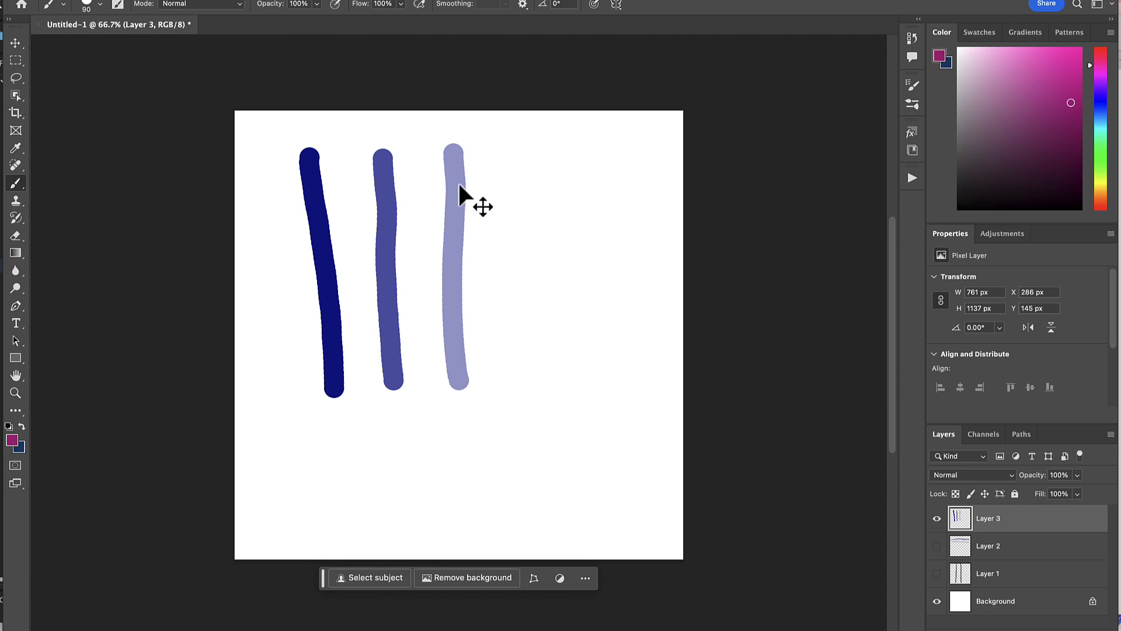
- Paint three vertical magenta strokes beside the blue ones at 100%, 48% and 30% brush flow
{"action": "key", "text": "super+plus"}
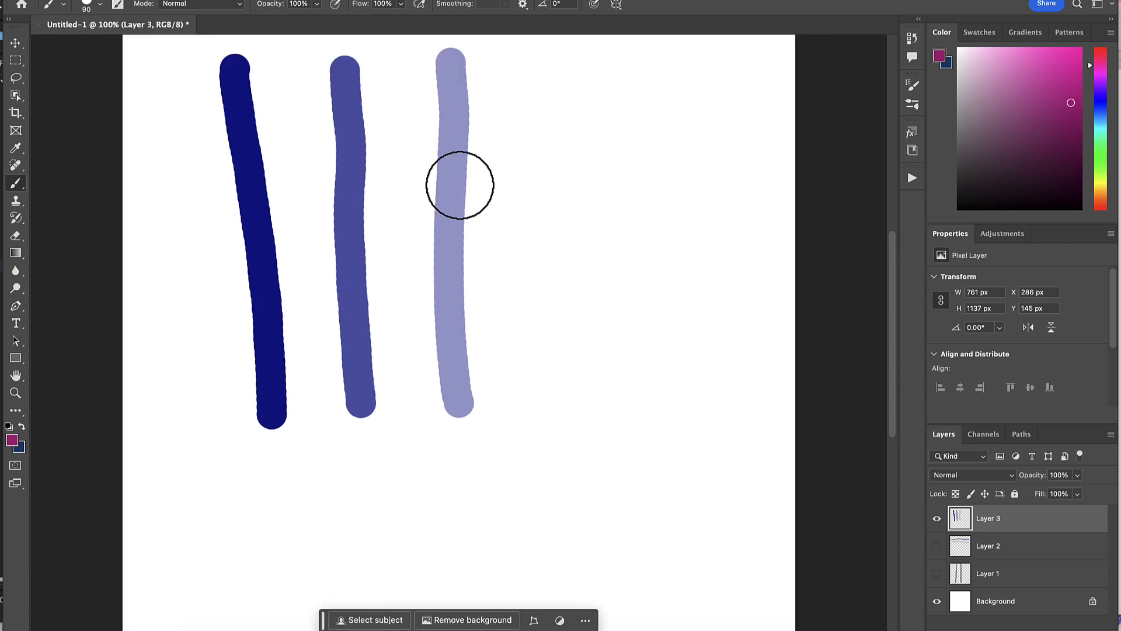
{"action": "left_click_drag", "start_coordinate": [892, 256], "coordinate": [892, 210]}
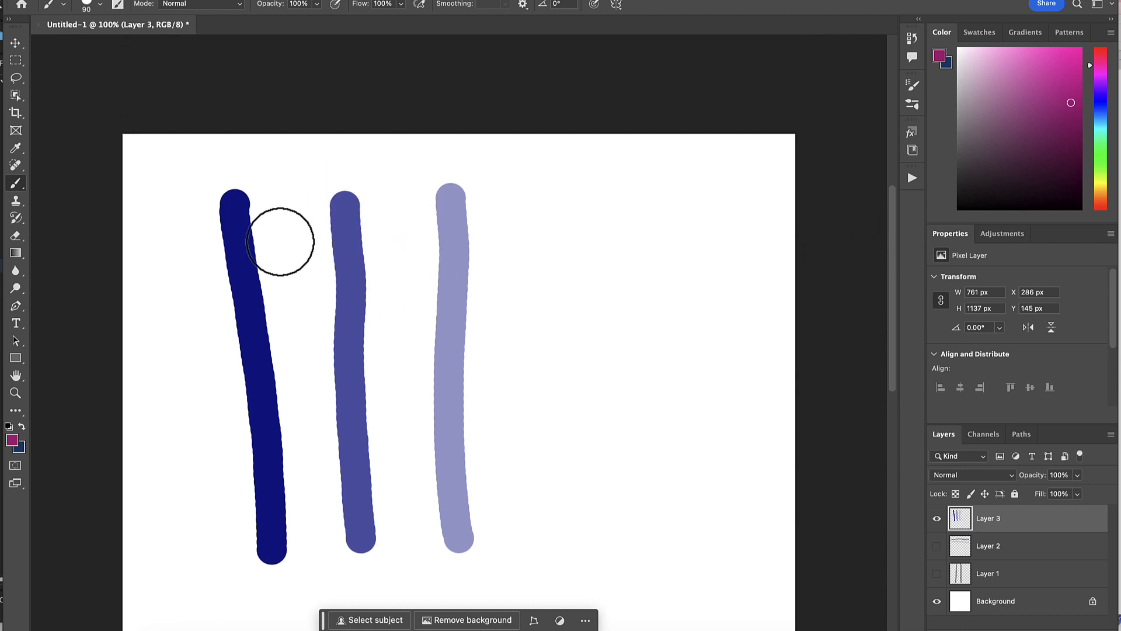
{"action": "left_click_drag", "start_coordinate": [193, 193], "coordinate": [222, 544]}
{"action": "left_click_drag", "start_coordinate": [401, 4], "coordinate": [374, 17]}
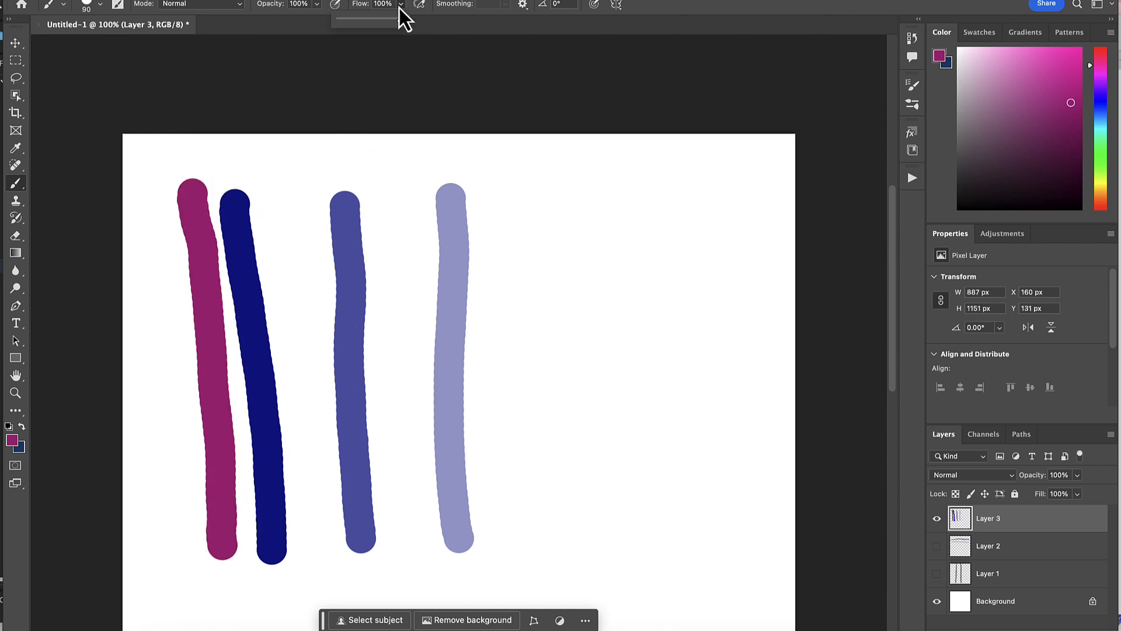
{"action": "left_click_drag", "start_coordinate": [307, 196], "coordinate": [321, 531]}
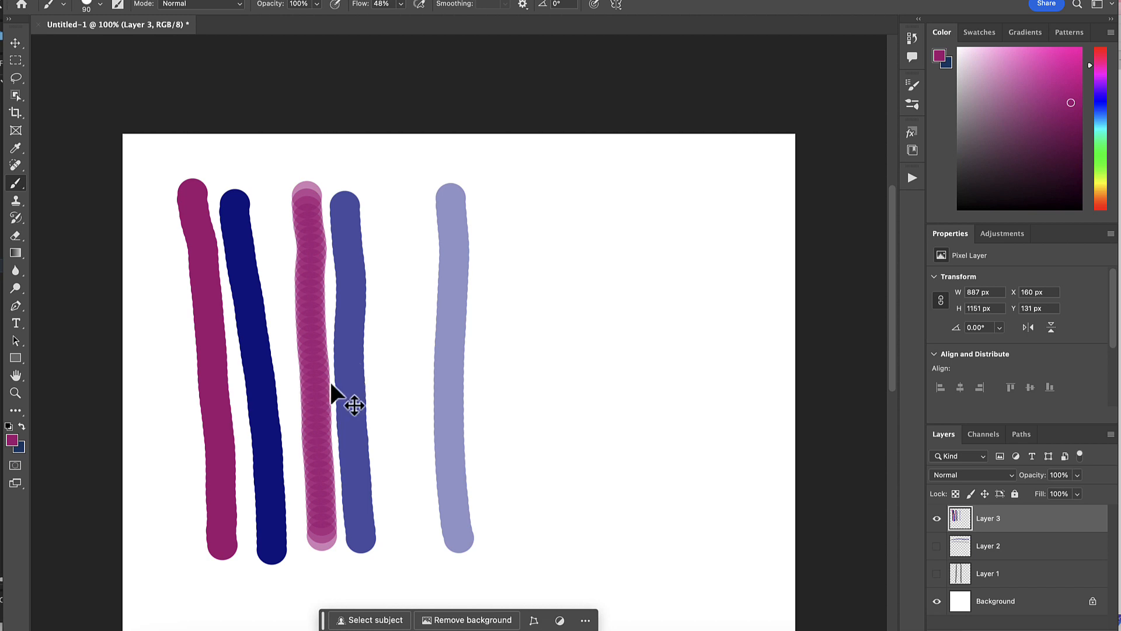
{"action": "key", "text": "ctrl+plus"}
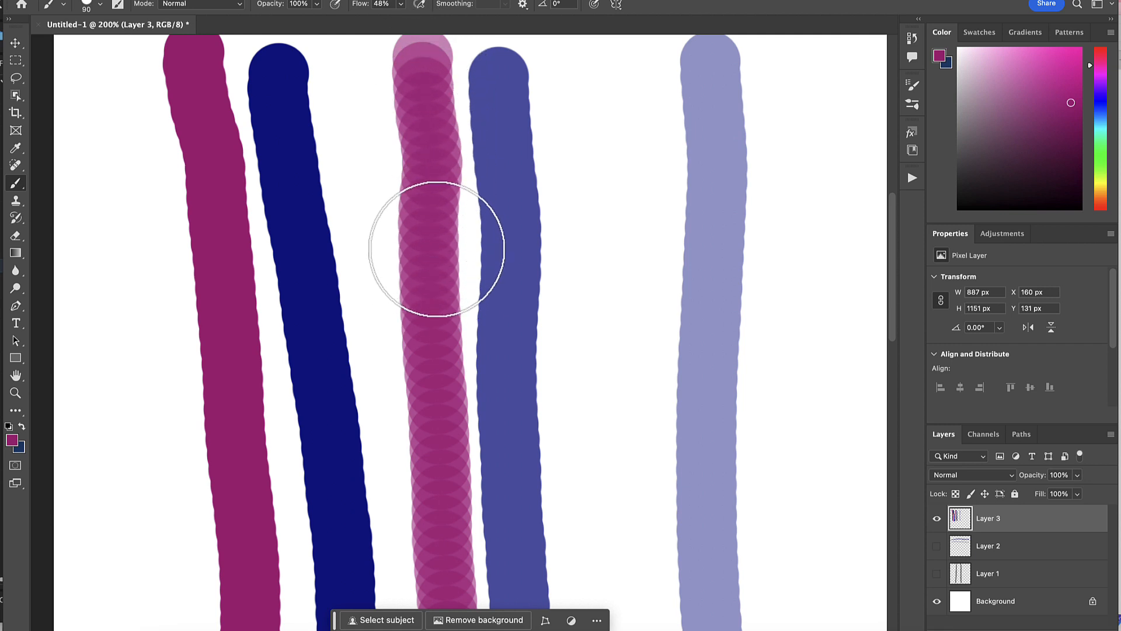
{"action": "left_click", "coordinate": [401, 5]}
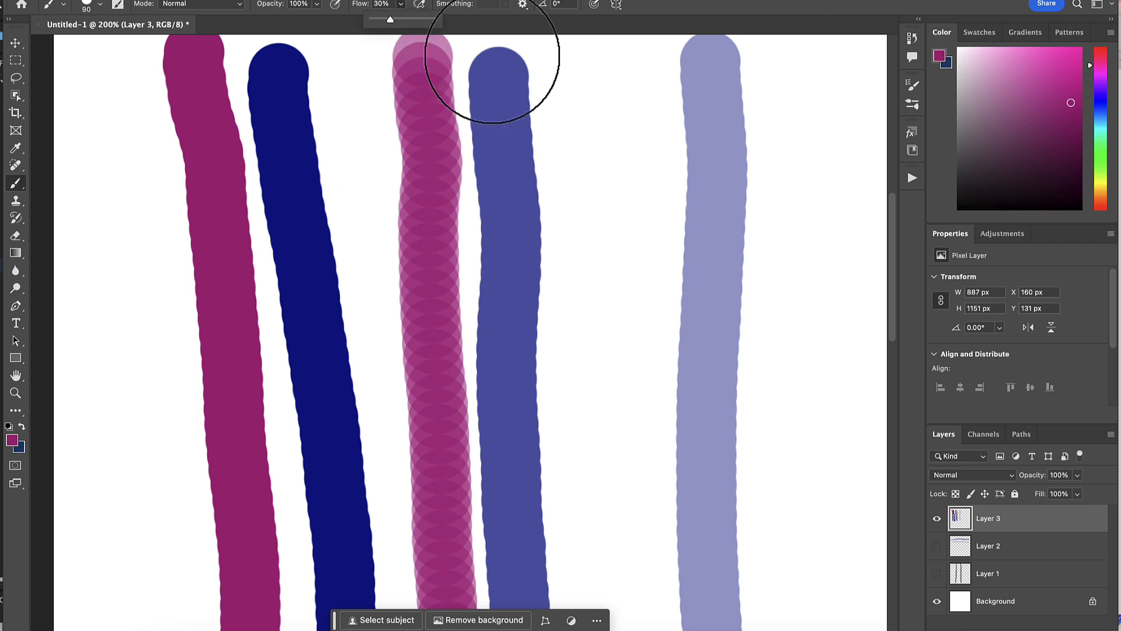
{"action": "mouse_move", "coordinate": [623, 86]}
{"action": "left_mouse_down"}
{"action": "mouse_move", "coordinate": [582, 365]}
{"action": "mouse_move", "coordinate": [578, 488]}
{"action": "mouse_move", "coordinate": [598, 592]}
{"action": "left_mouse_up"}
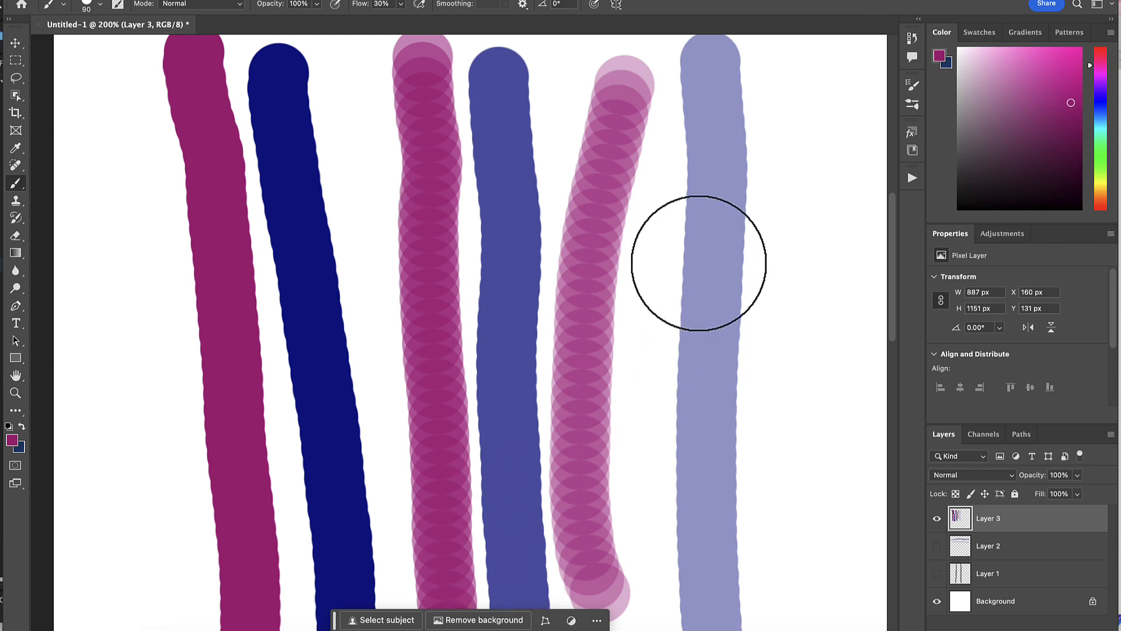
- Set the blue rectangle layer's opacity to 51% and move it up level with the magenta rectangle, overlapping its right half
{"action": "left_click", "coordinate": [19, 46]}
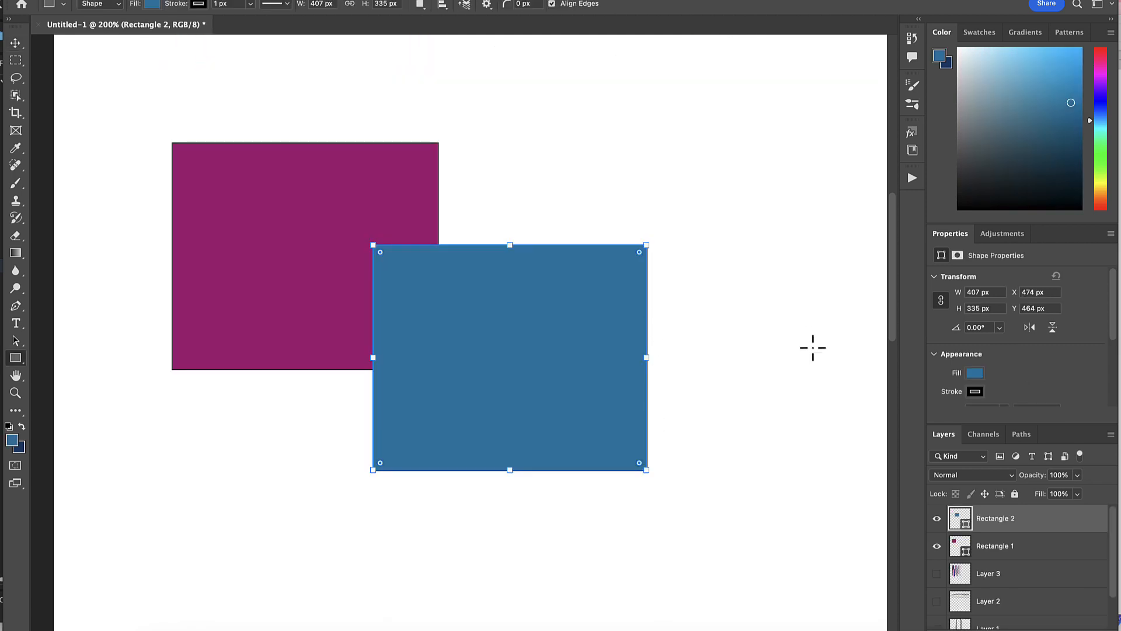
{"action": "left_click", "coordinate": [1078, 474]}
{"action": "left_click_drag", "start_coordinate": [1049, 494], "coordinate": [1044, 494]}
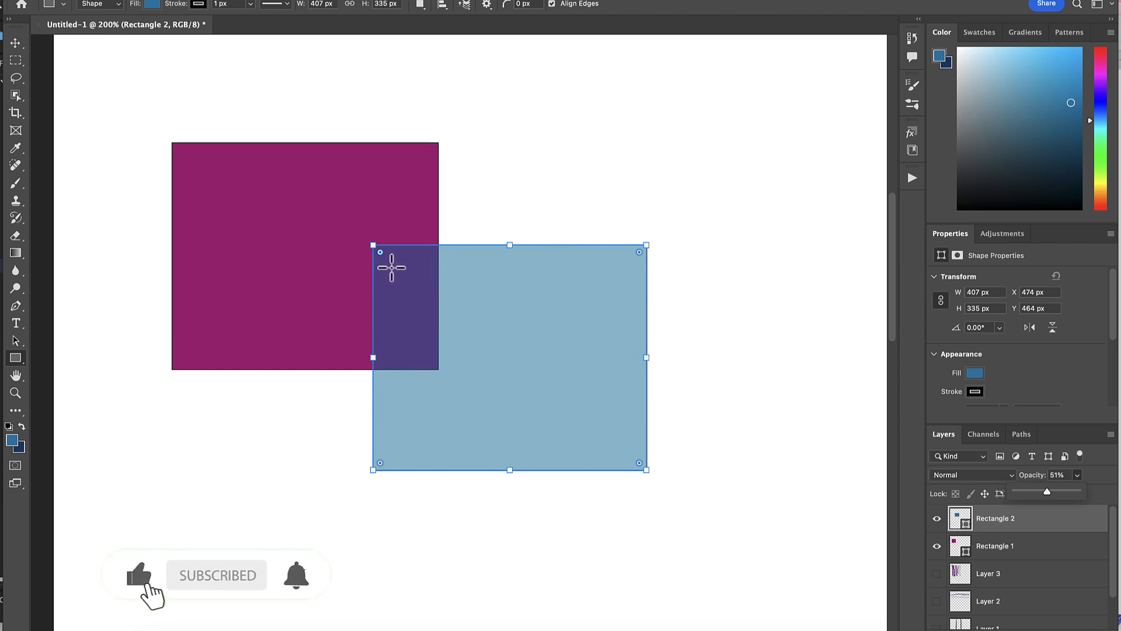
{"action": "left_click", "coordinate": [16, 42]}
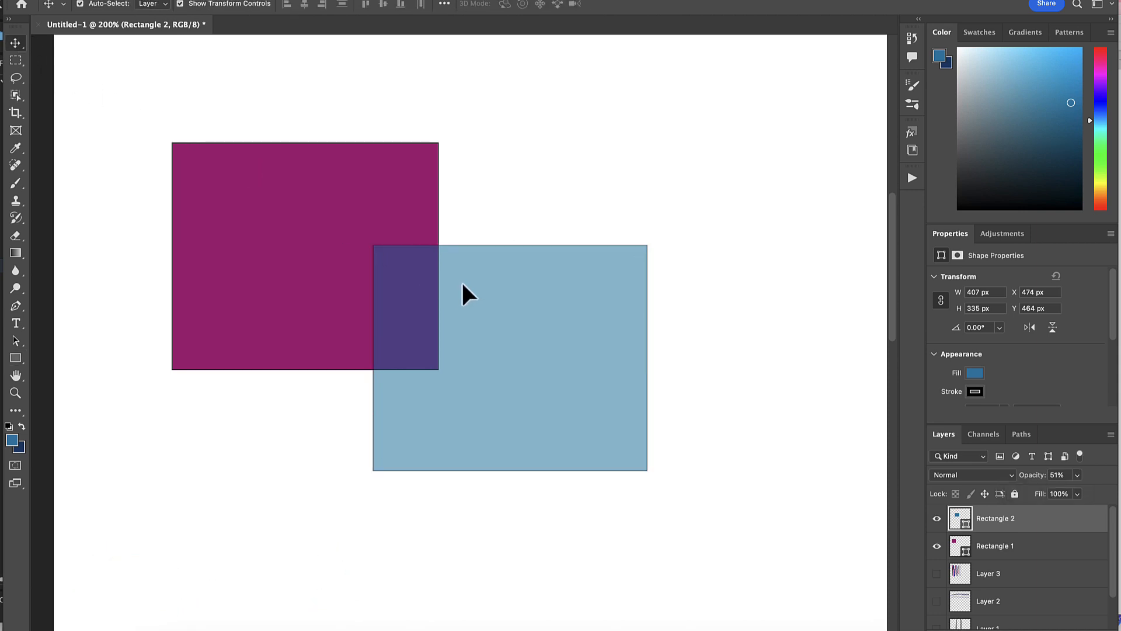
{"action": "left_click_drag", "start_coordinate": [463, 286], "coordinate": [394, 182]}
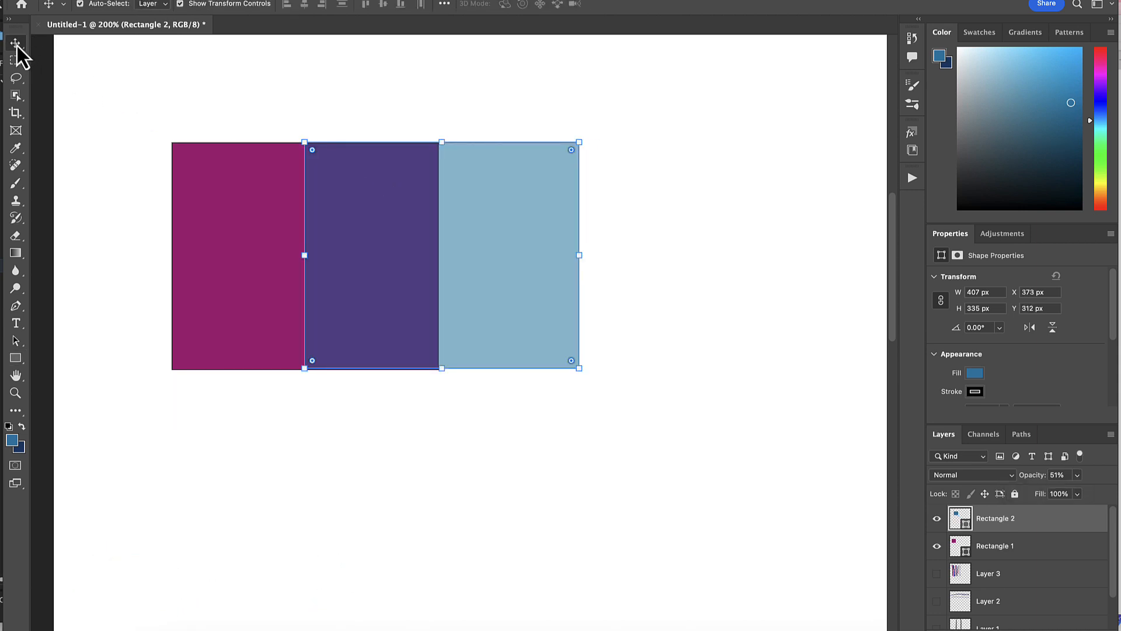
- Restore the blue rectangle layer's opacity to 100% and set its fill to 51%
{"action": "key", "text": "0"}
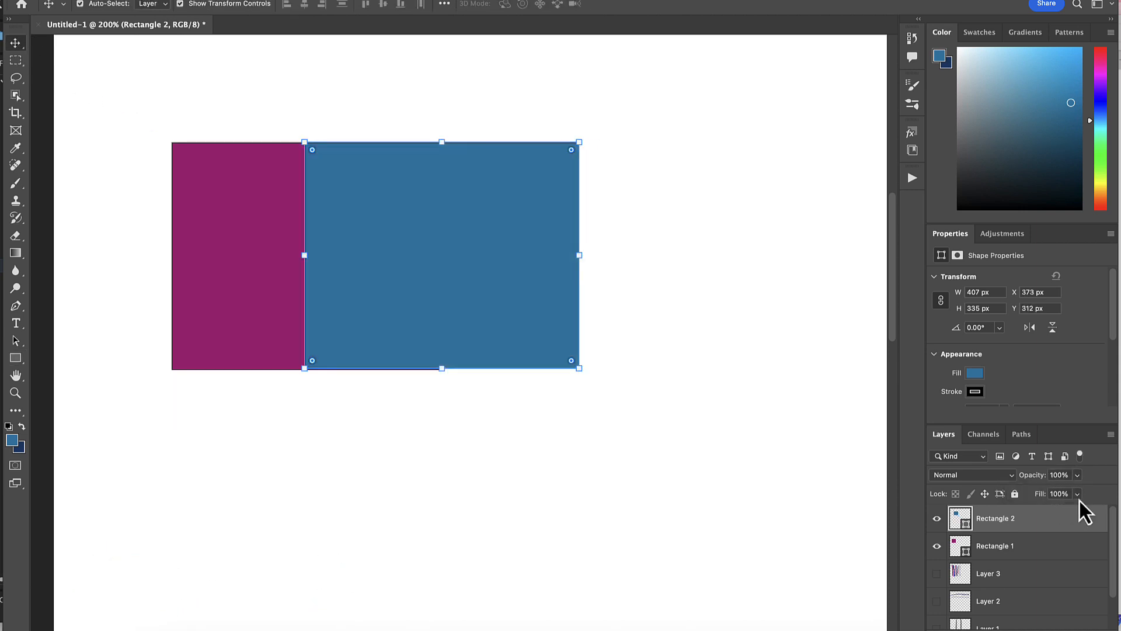
{"action": "left_click", "coordinate": [1078, 494]}
{"action": "left_click_drag", "start_coordinate": [1053, 513], "coordinate": [1049, 514]}
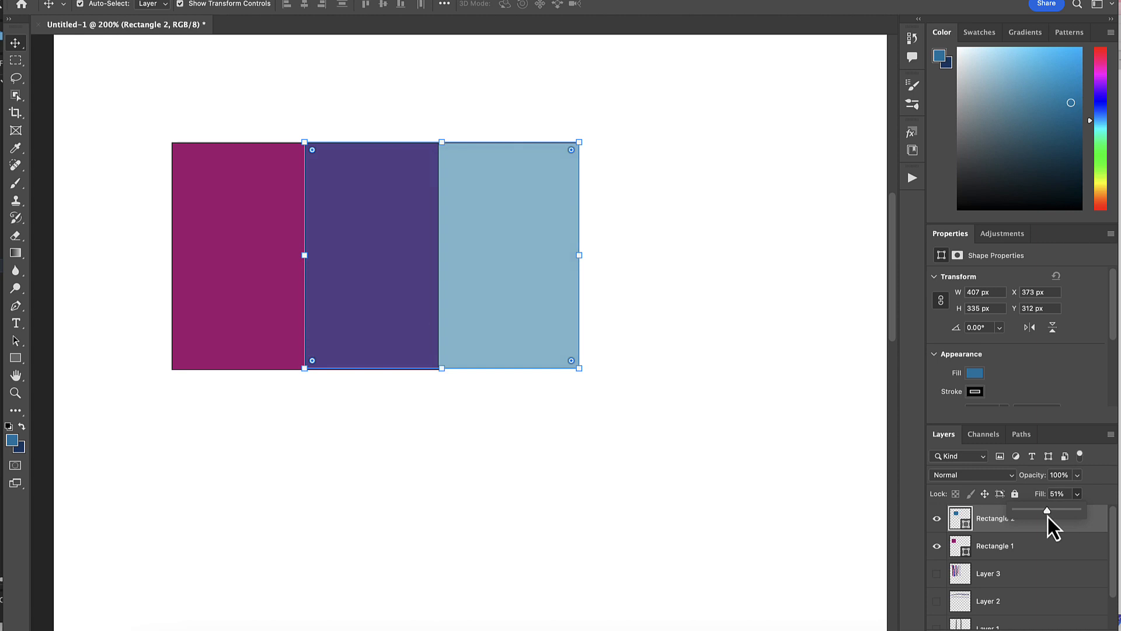
{"action": "left_click", "coordinate": [1105, 498]}
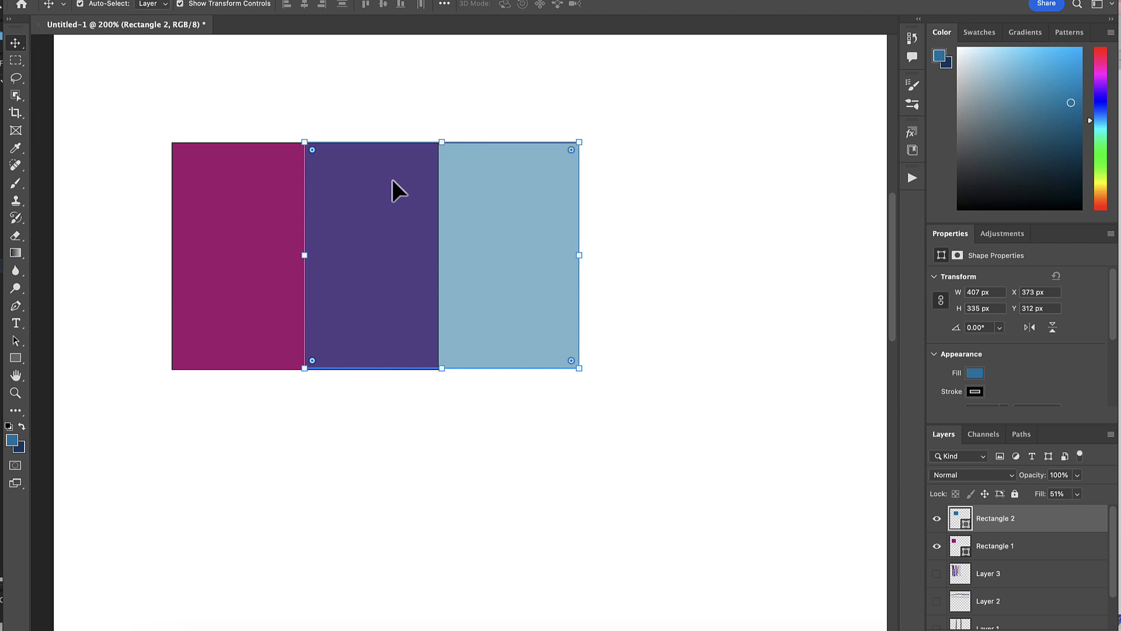
- Duplicate both rectangles below the originals and place the handwritten "50% Fill" label beside the lower pair
{"action": "left_click", "coordinate": [1014, 550], "text": "shift"}
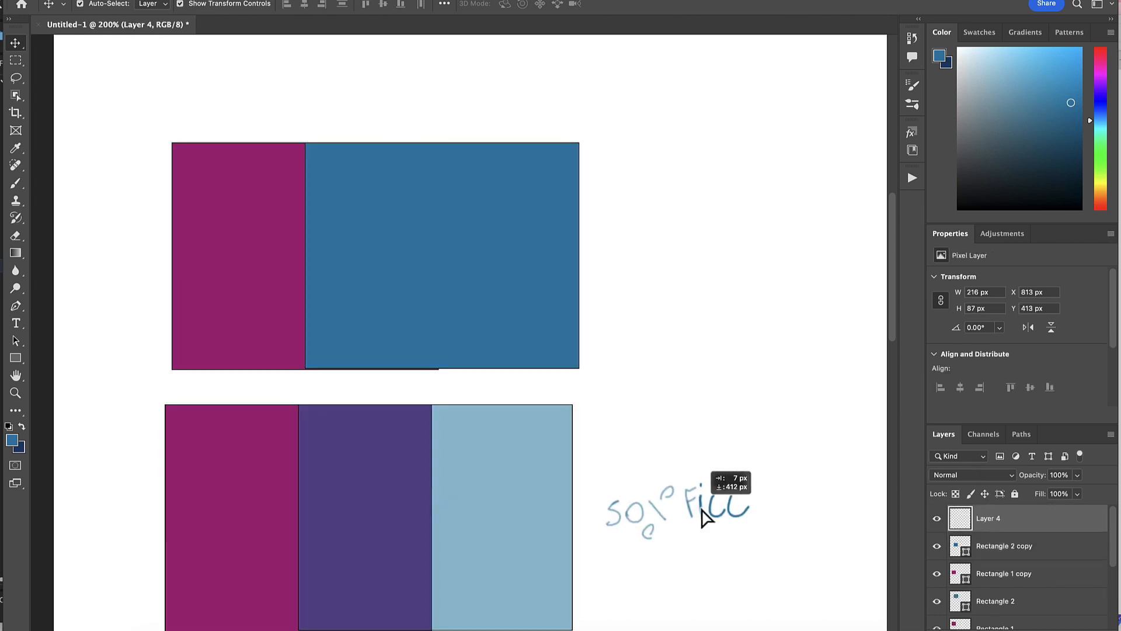
{"action": "key", "text": "v"}
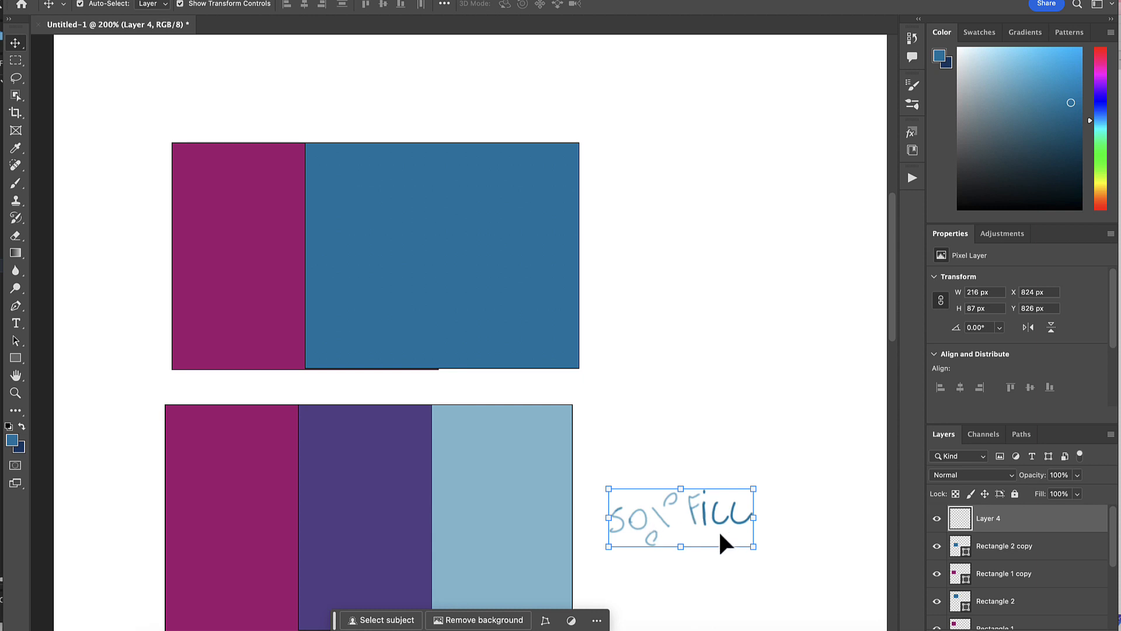
- Set the upper blue rectangle layer's opacity to 50% and handwrite the label "50% op." beside it
{"action": "left_click", "coordinate": [995, 605]}
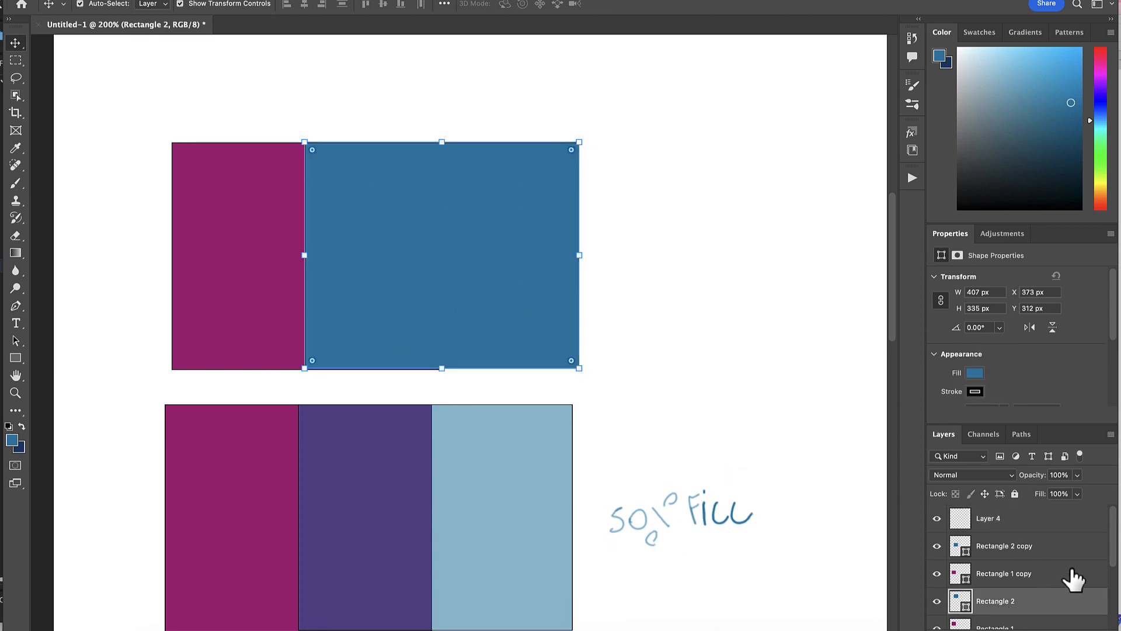
{"action": "scroll", "coordinate": [1112, 537], "scroll_direction": "down", "scroll_amount": 1}
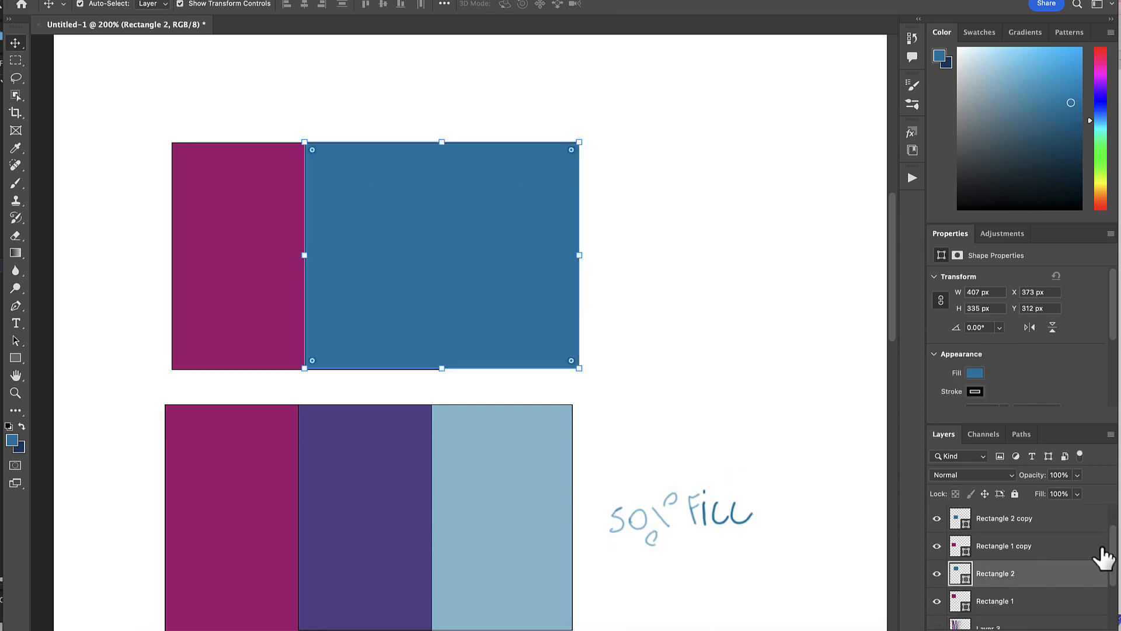
{"action": "left_click", "coordinate": [1078, 474]}
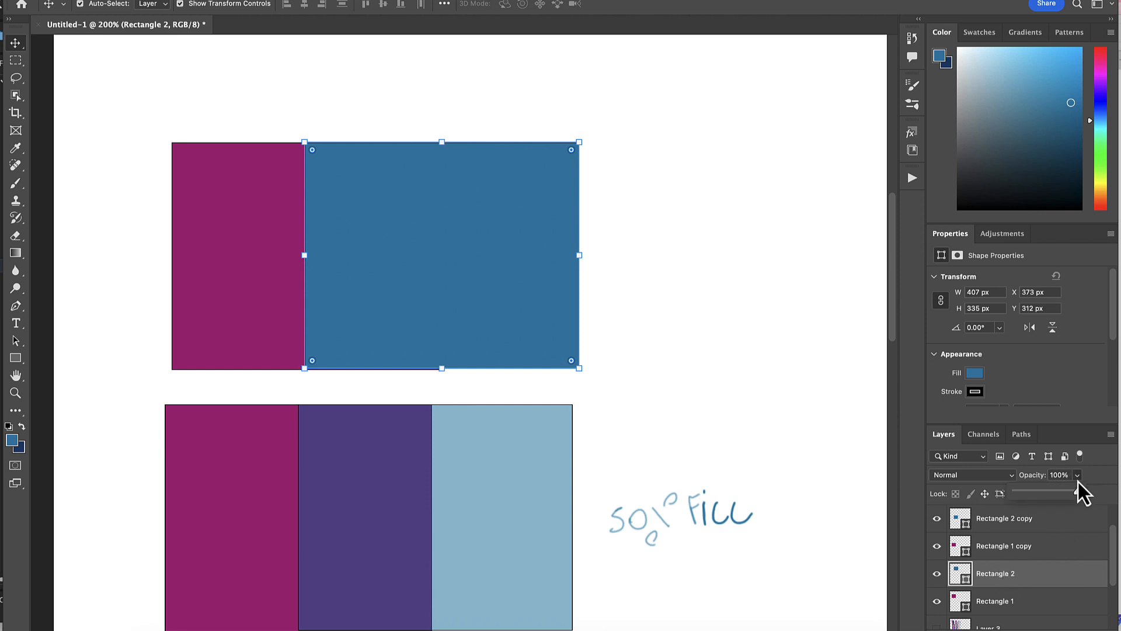
{"action": "left_click_drag", "start_coordinate": [1046, 496], "coordinate": [1048, 498]}
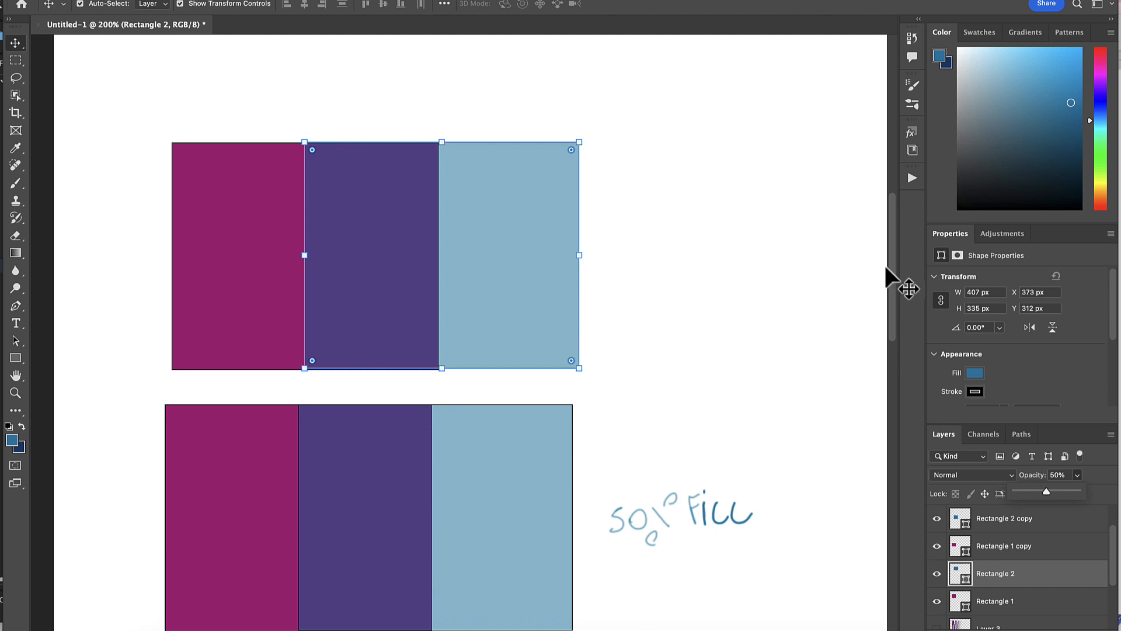
{"action": "left_click_drag", "start_coordinate": [892, 266], "coordinate": [889, 290]}
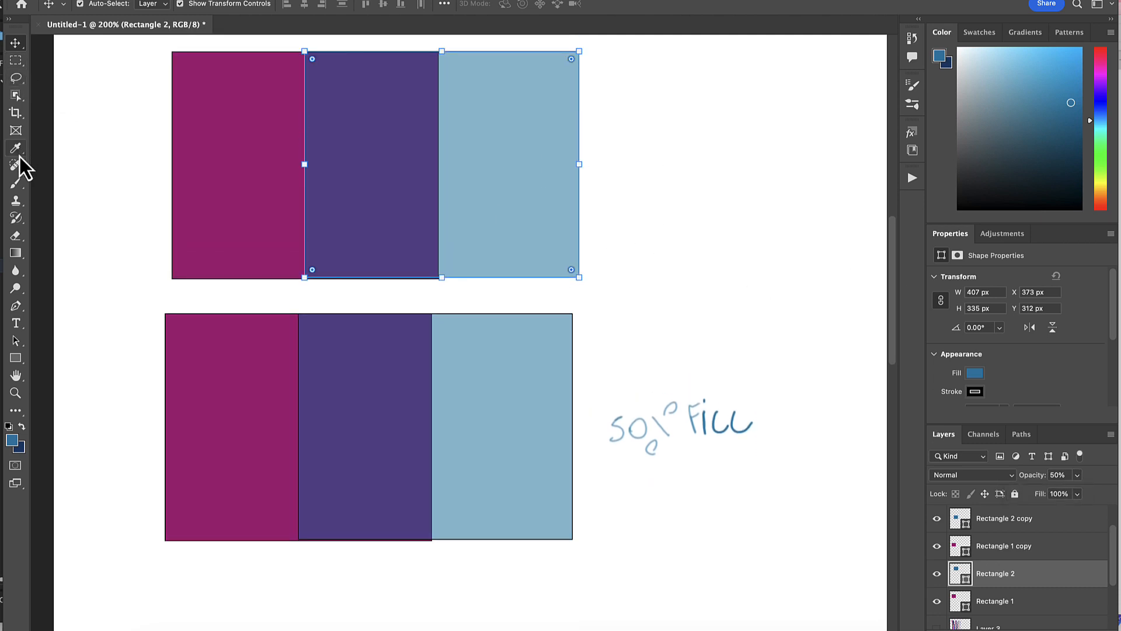
{"action": "left_click", "coordinate": [17, 185]}
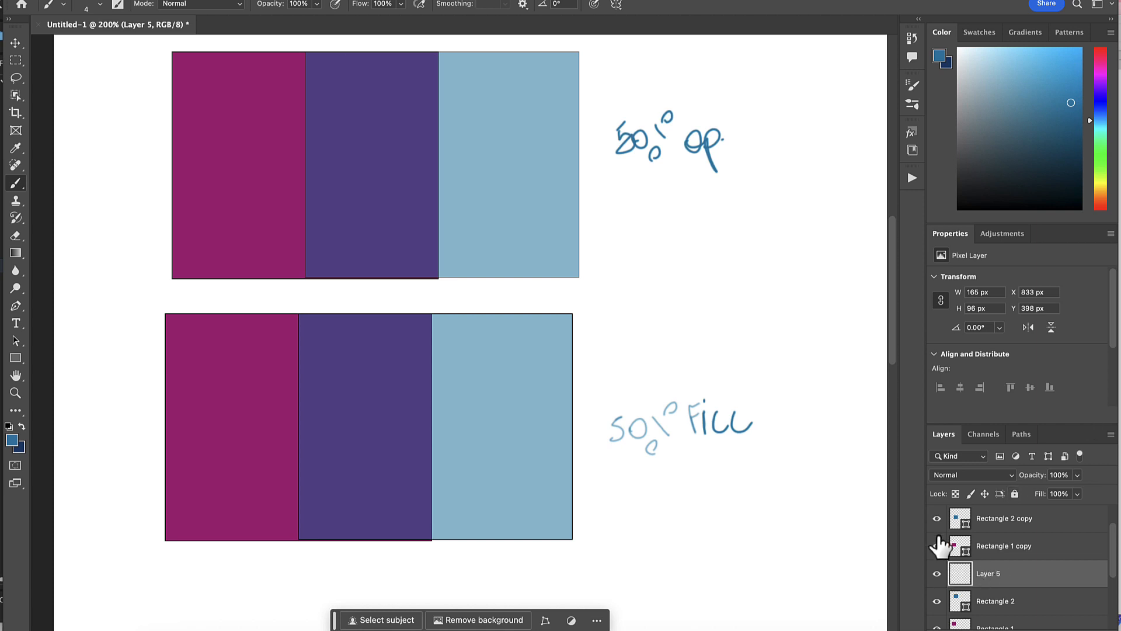
- Hide the rectangle and handwritten label layers and show the brush strokes on Layer 3
{"action": "mouse_move", "coordinate": [936, 518]}
{"action": "left_mouse_down"}
{"action": "mouse_move", "coordinate": [936, 577]}
{"action": "mouse_move", "coordinate": [951, 613]}
{"action": "left_mouse_up"}
{"action": "left_click", "coordinate": [937, 603]}
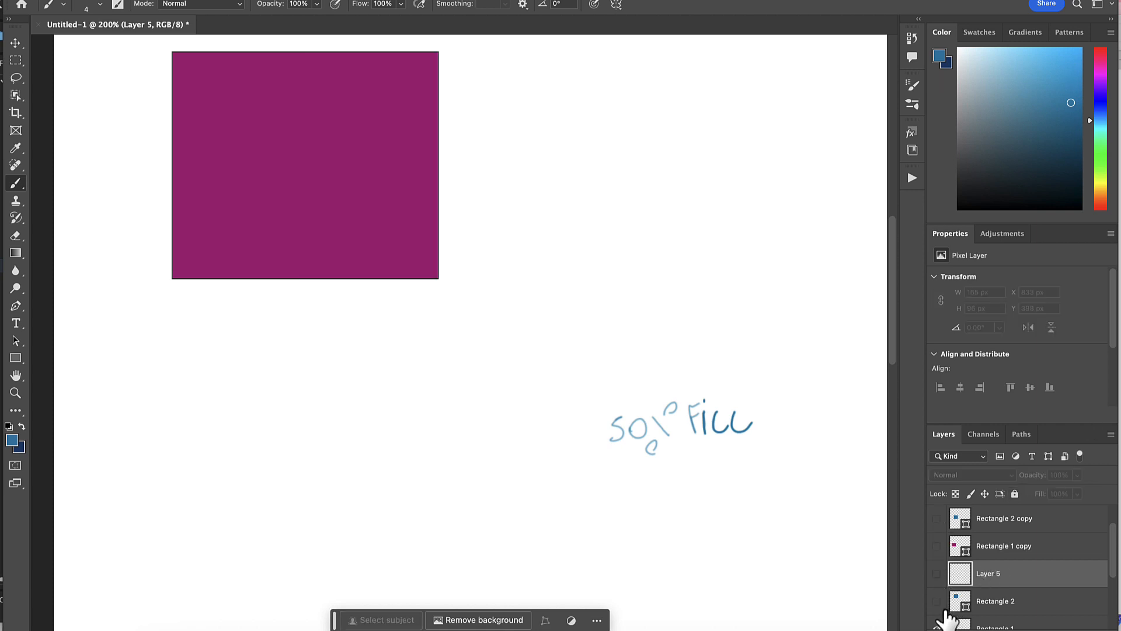
{"action": "left_click", "coordinate": [937, 628]}
{"action": "scroll", "coordinate": [761, 459], "scroll_direction": "down", "scroll_amount": 2}
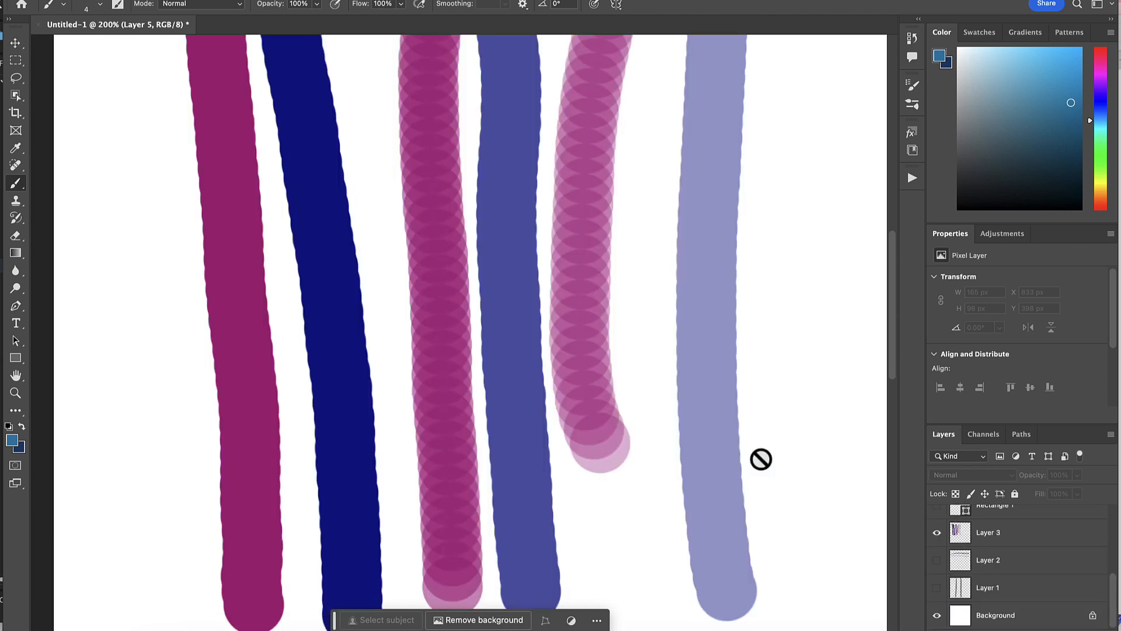
{"action": "scroll", "coordinate": [761, 459], "scroll_direction": "up", "scroll_amount": 5}
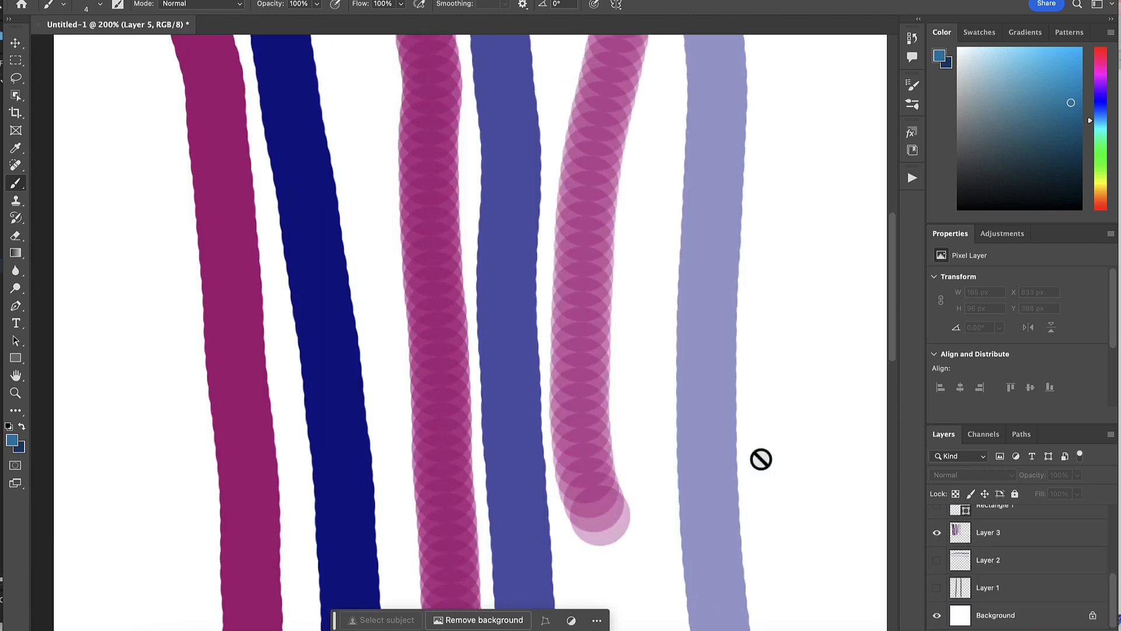